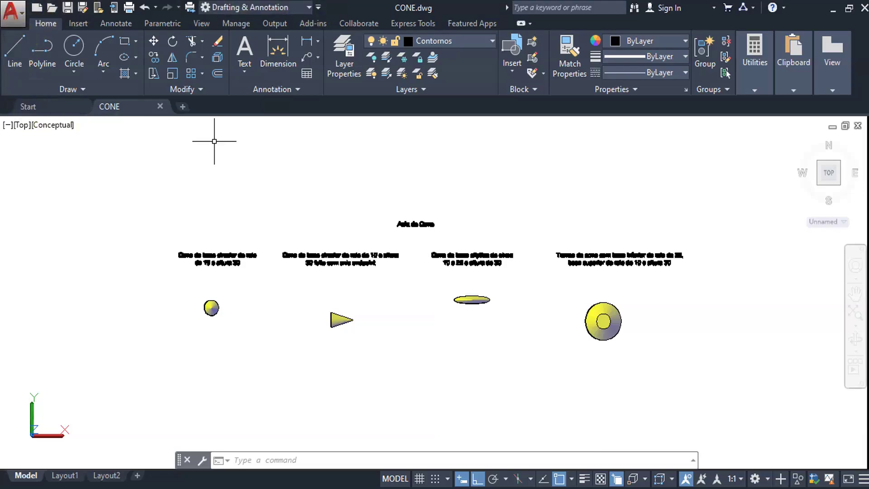
Step: Set the viewport to the SW Isometric view and switch the workspace to 3D Modeling
click(20, 125)
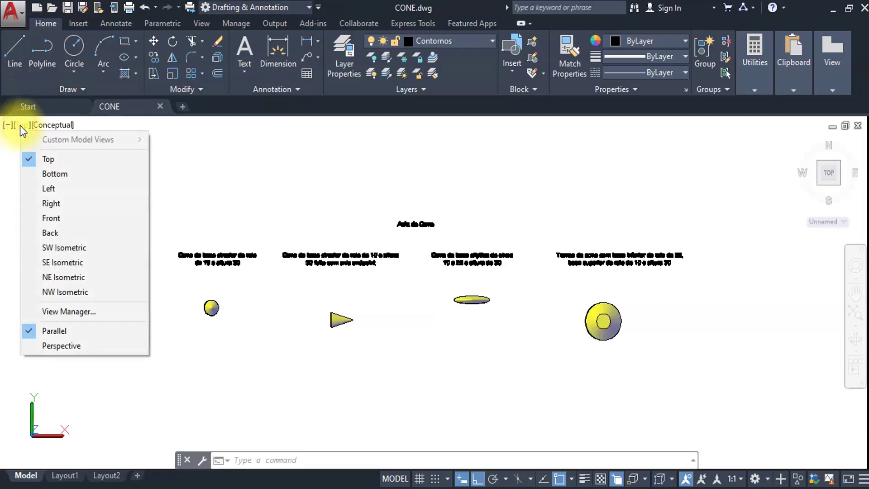
click(60, 248)
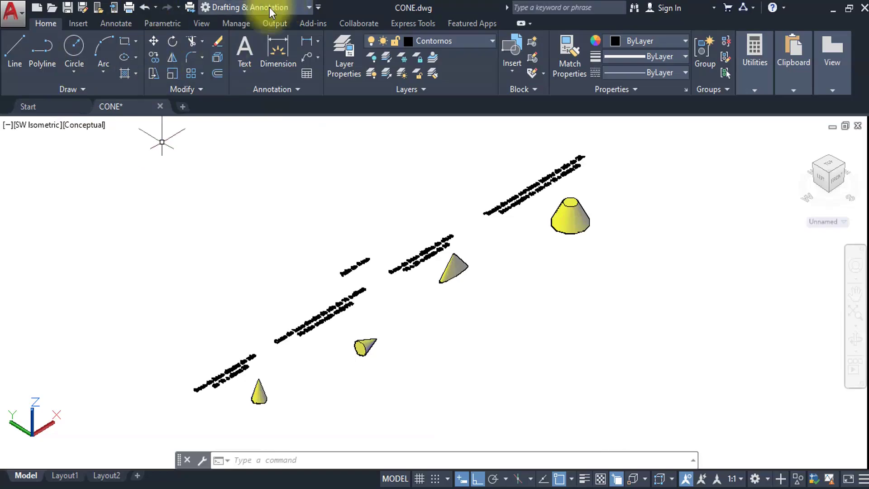
click(310, 9)
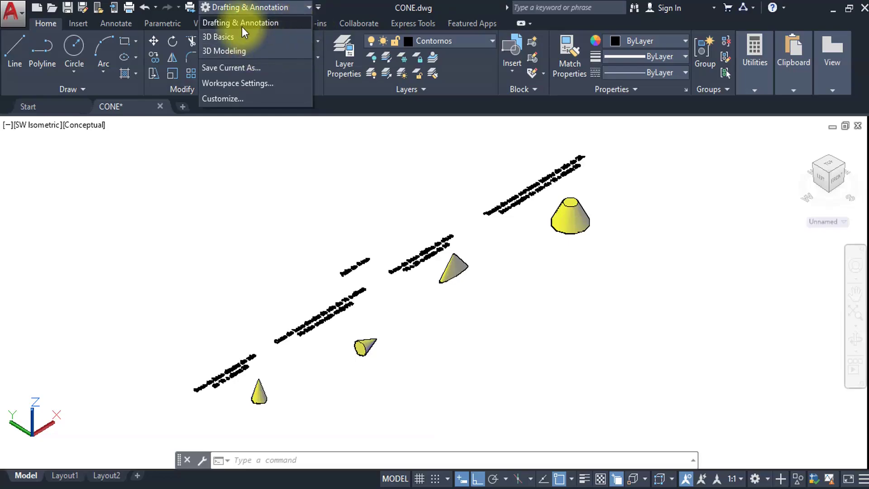
click(231, 54)
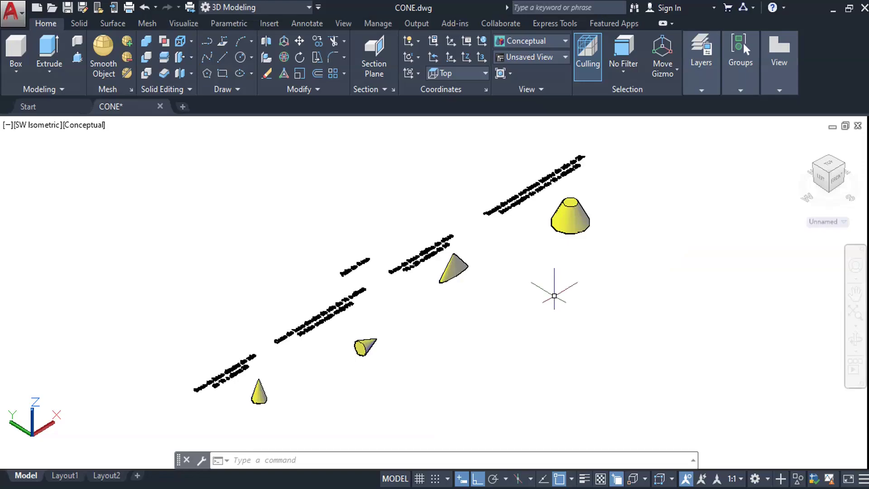
Step: Examine the first example cone with circular base and its label giving the radius and height
mouse_move(481, 312)
middle_down()
mouse_move(512, 249)
mouse_move(544, 246)
mouse_move(503, 228)
middle_up()
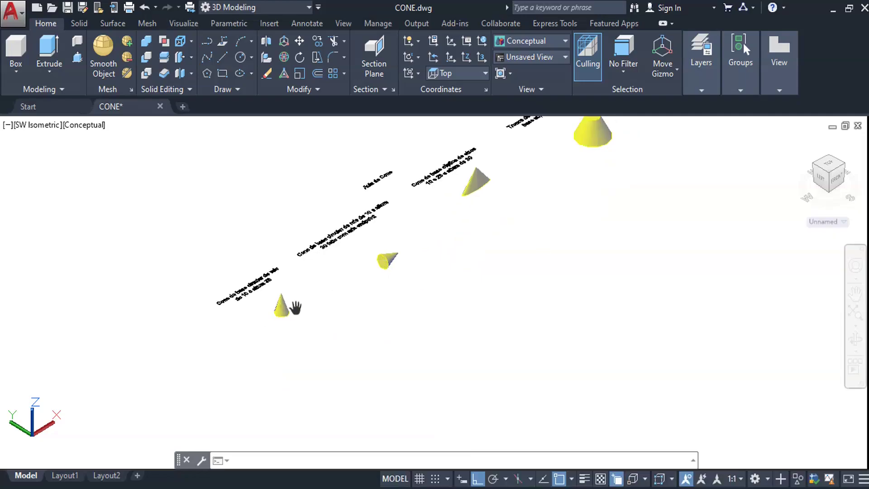
scroll(296, 308, up, 1)
middle_drag(253, 335, 255, 305)
scroll(256, 311, up, 3)
scroll(256, 312, up, 1)
scroll(255, 305, up, 2)
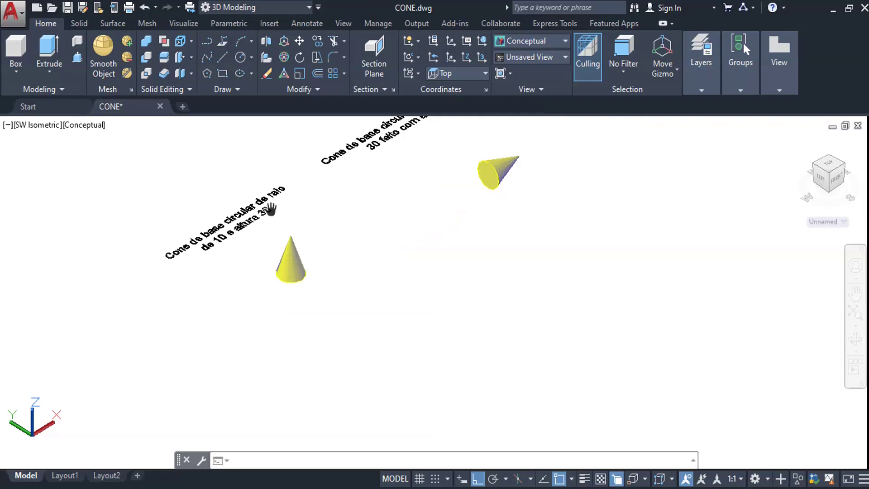
key(Escape)
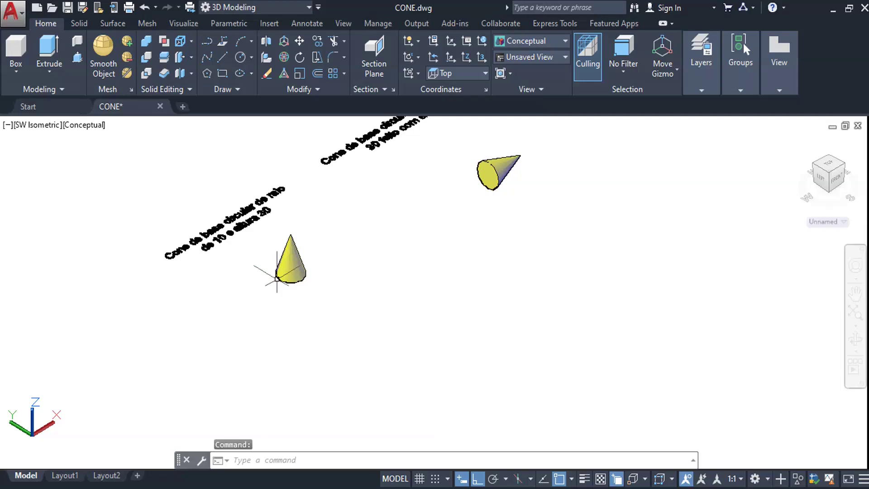
scroll(277, 279, up, 8)
scroll(286, 269, down, 7)
middle_drag(302, 268, 252, 278)
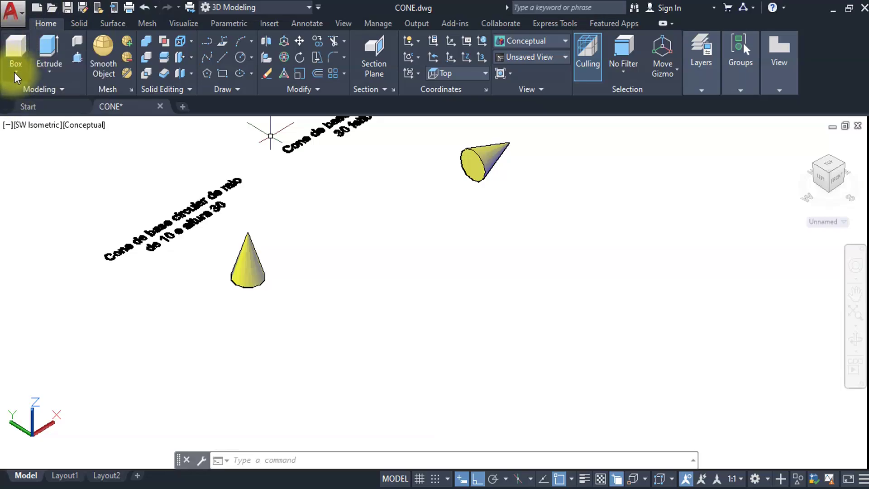
click(17, 75)
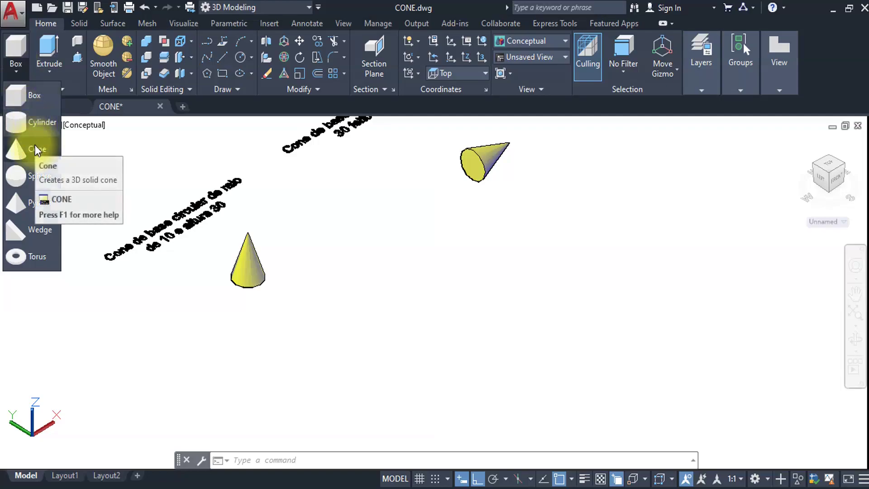
click(315, 246)
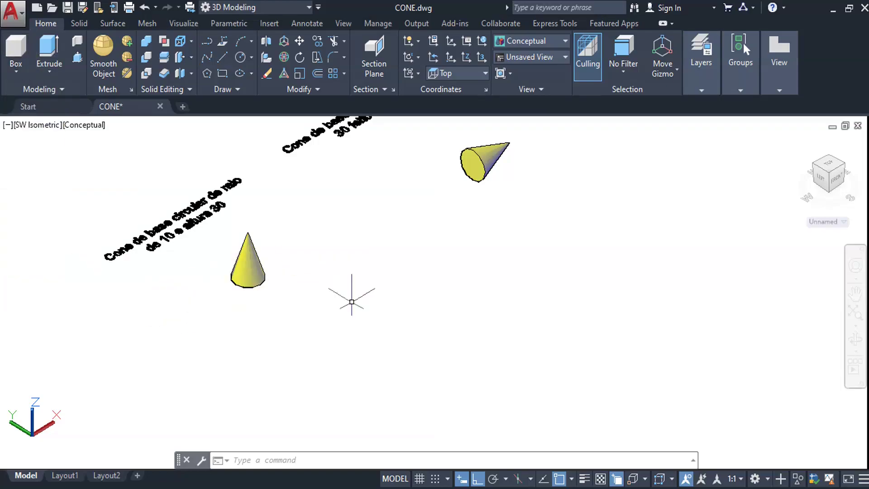
text(c)
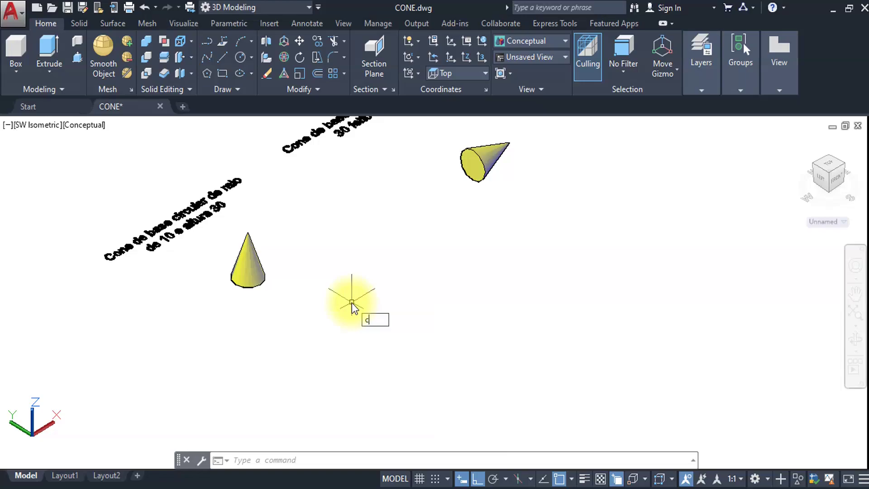
text(one)
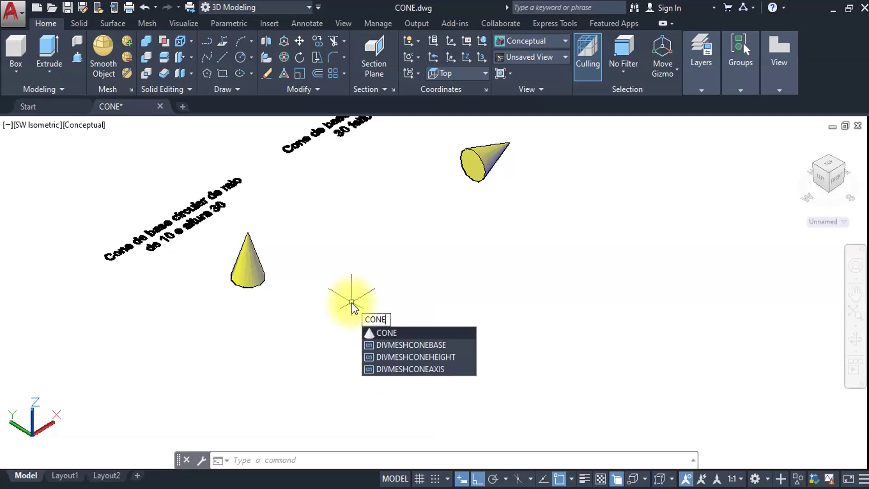
key(Escape)
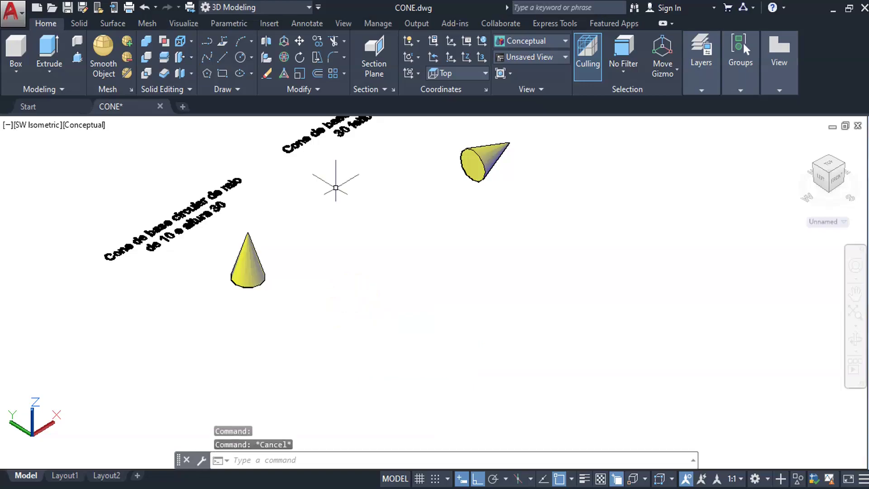
Step: Create a solid cone with base radius 10 and height 30 in front of the upright circular example cone
click(17, 69)
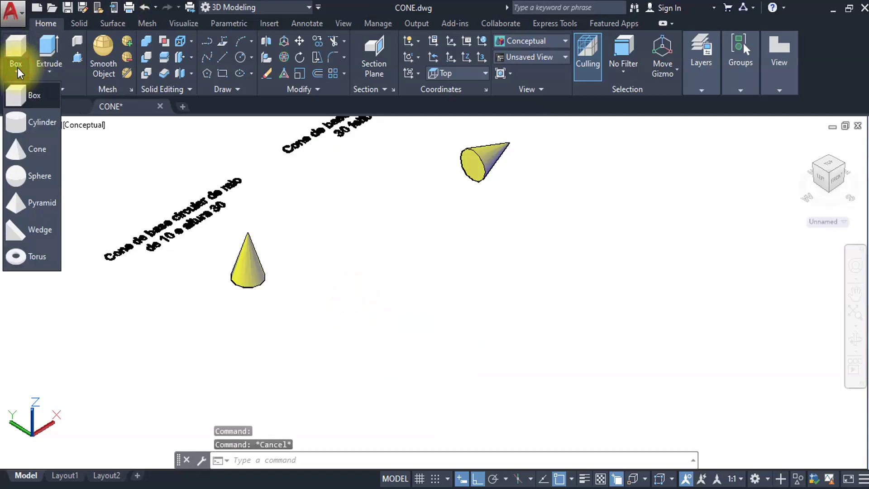
click(28, 149)
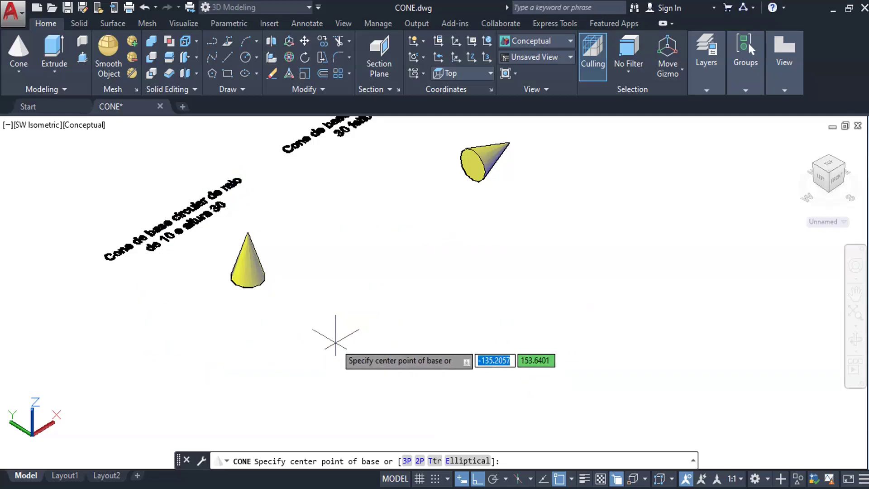
click(338, 341)
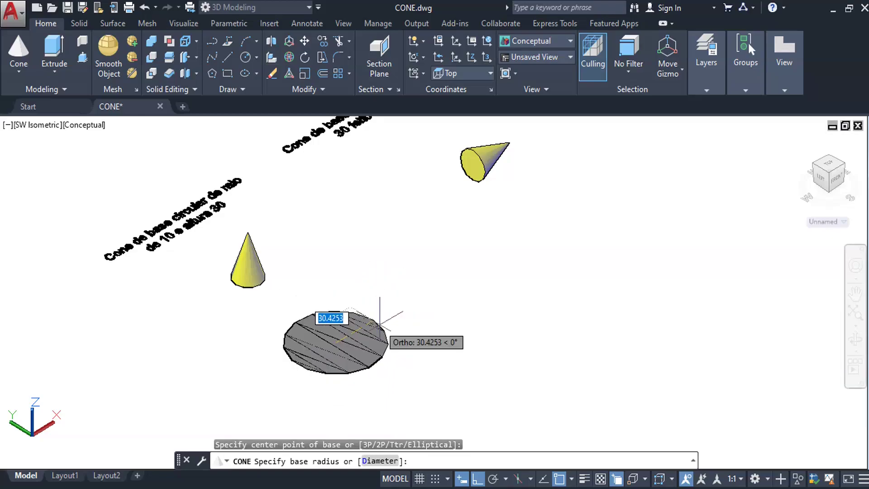
text(10)
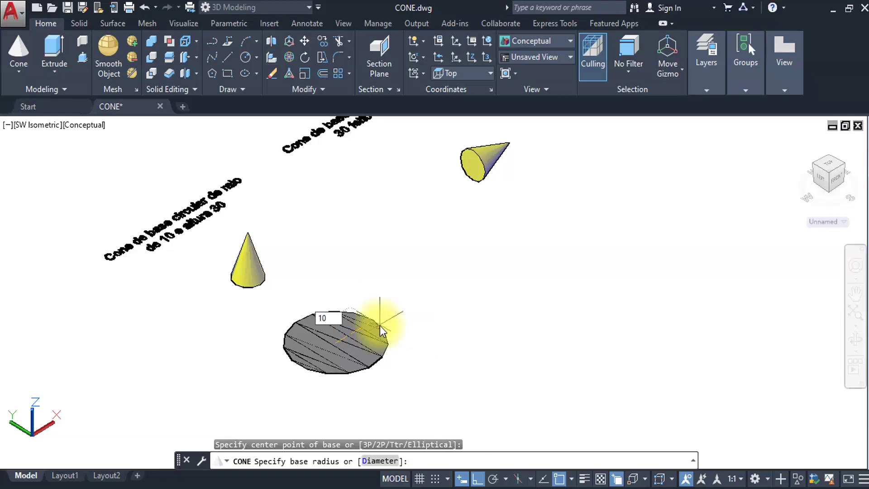
key(Return)
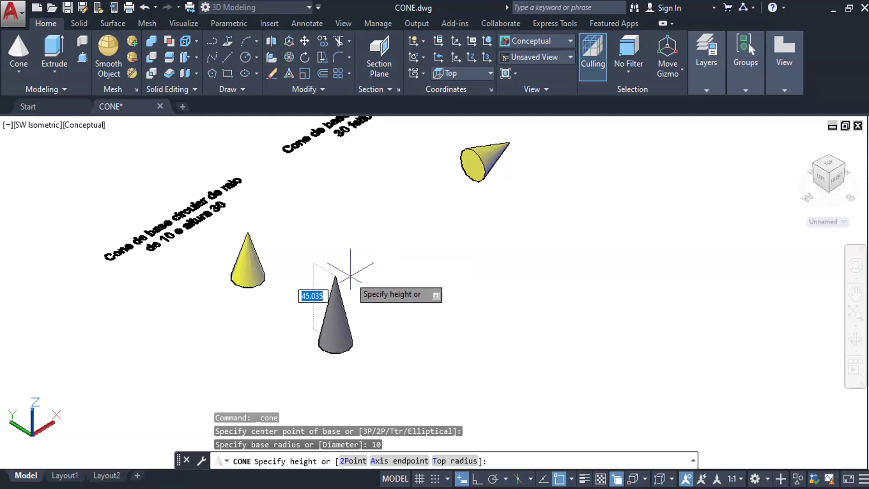
text(30)
key(Return)
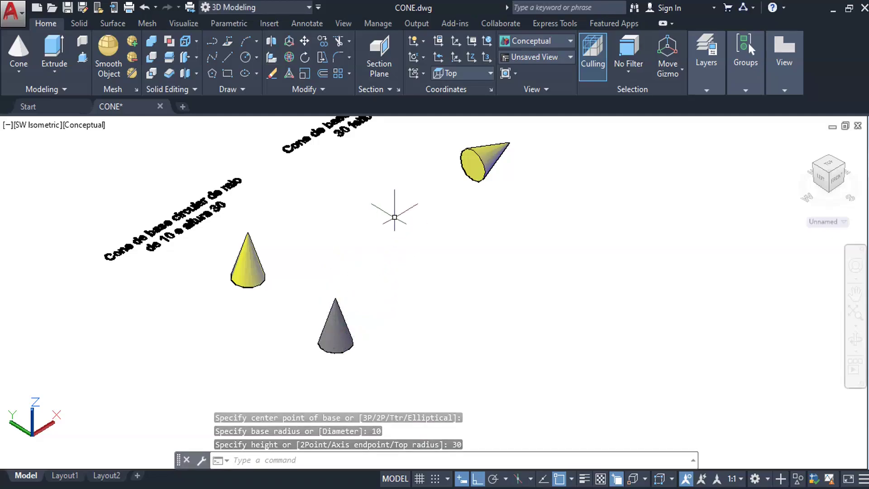
Step: With Ortho mode on, create a cone beside the horizontal example cone, with base radius 10 and its axis endpoint 30 along the X direction
text(p)
key(Return)
drag(394, 219, 246, 305)
key(Escape)
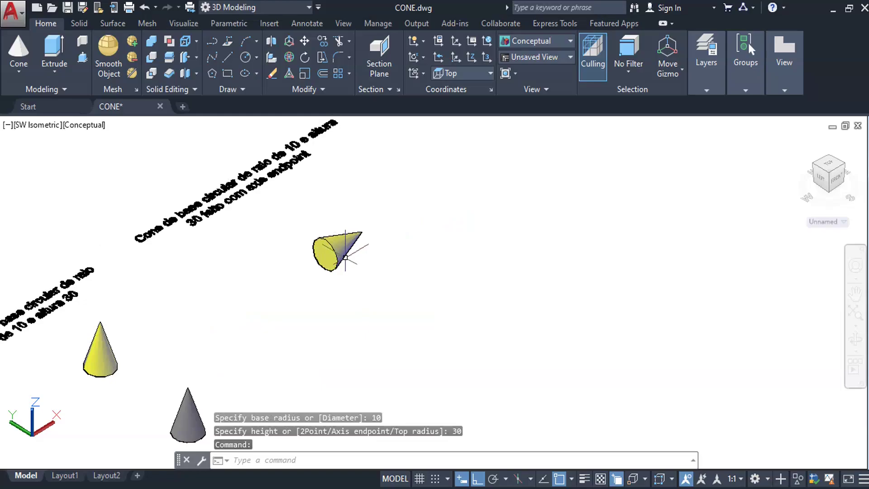
mouse_move(345, 258)
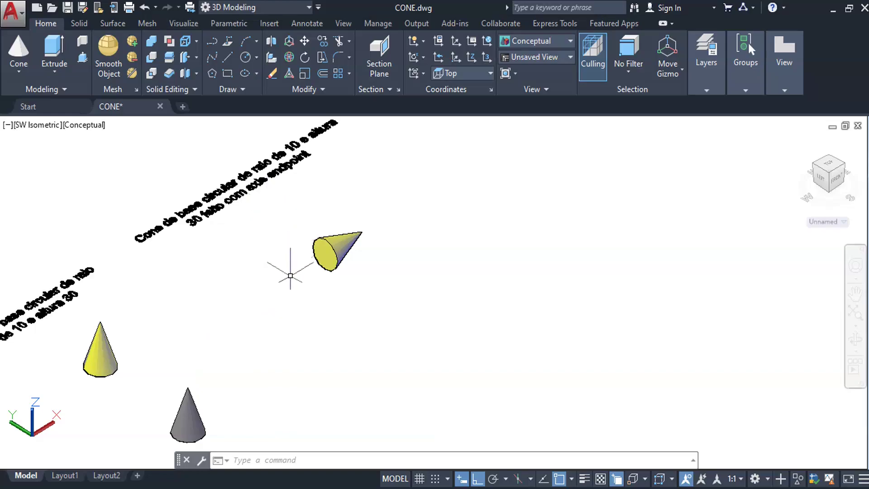
click(484, 480)
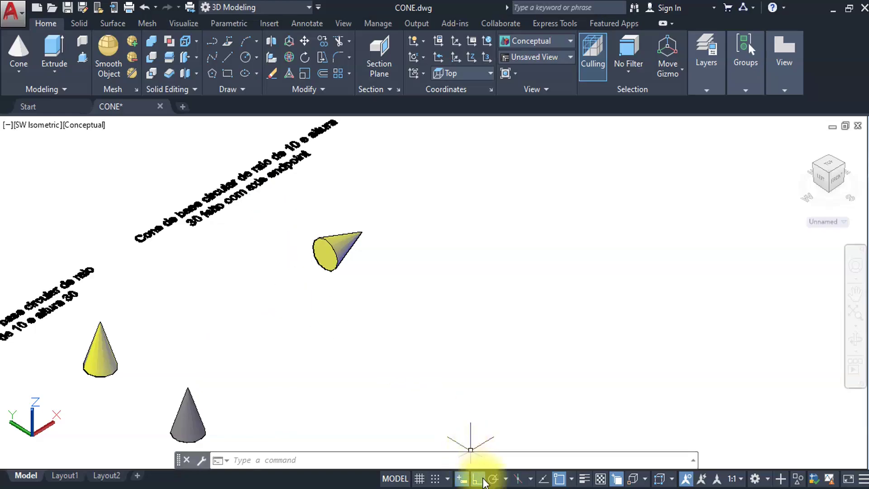
click(484, 482)
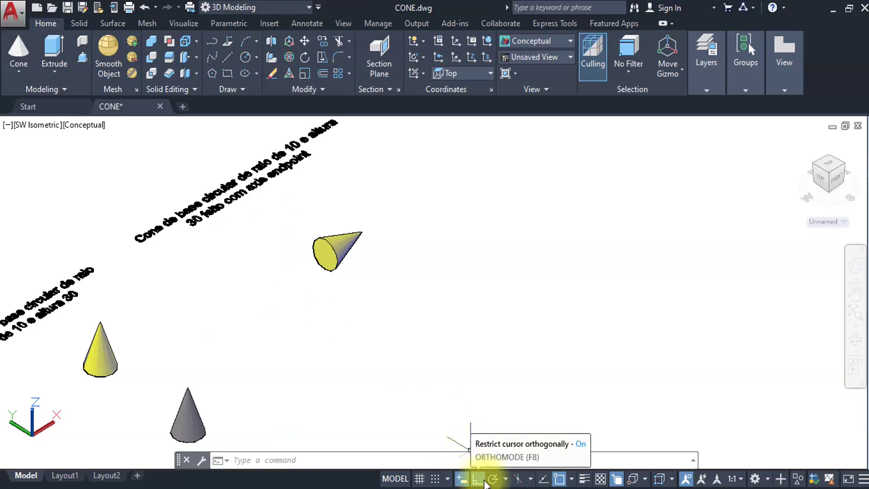
click(16, 50)
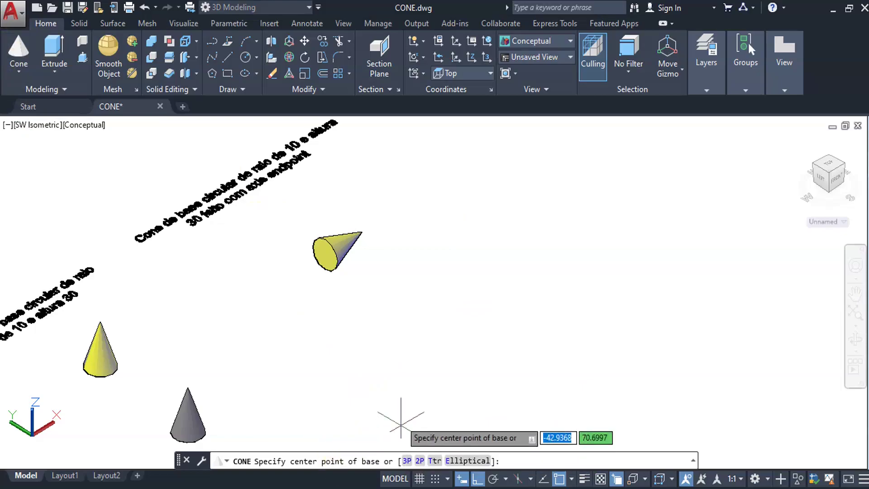
click(406, 311)
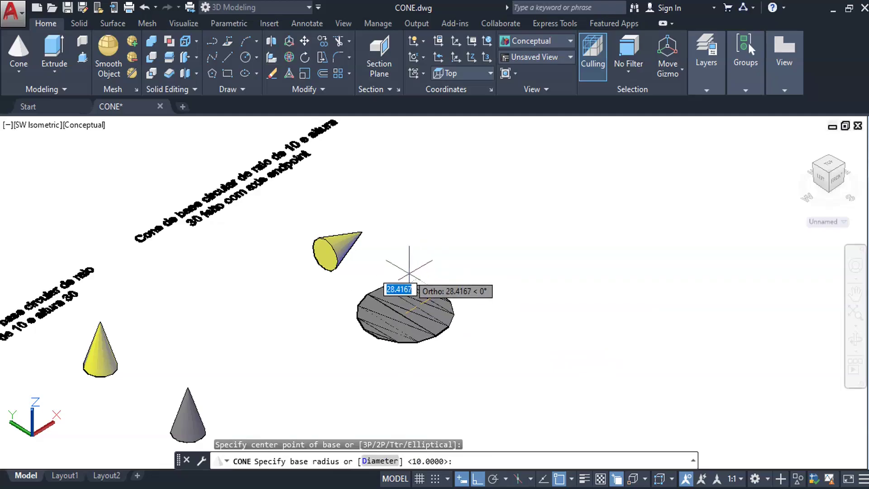
text(10)
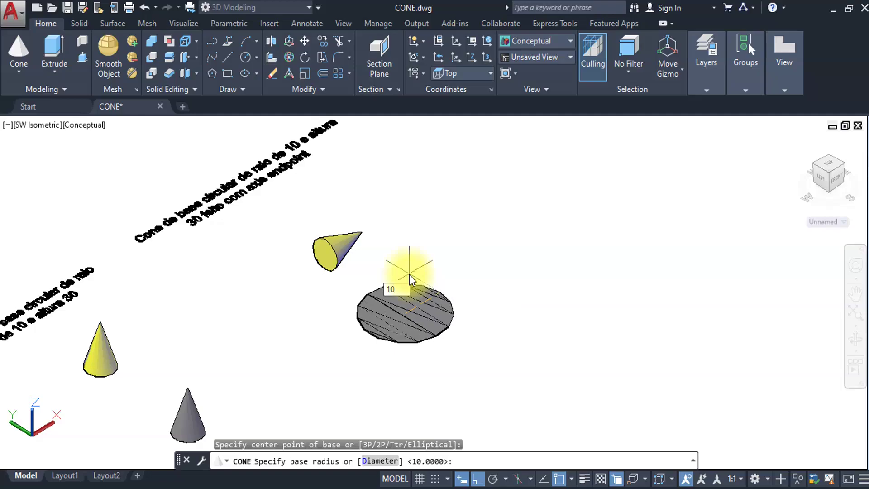
key(Return)
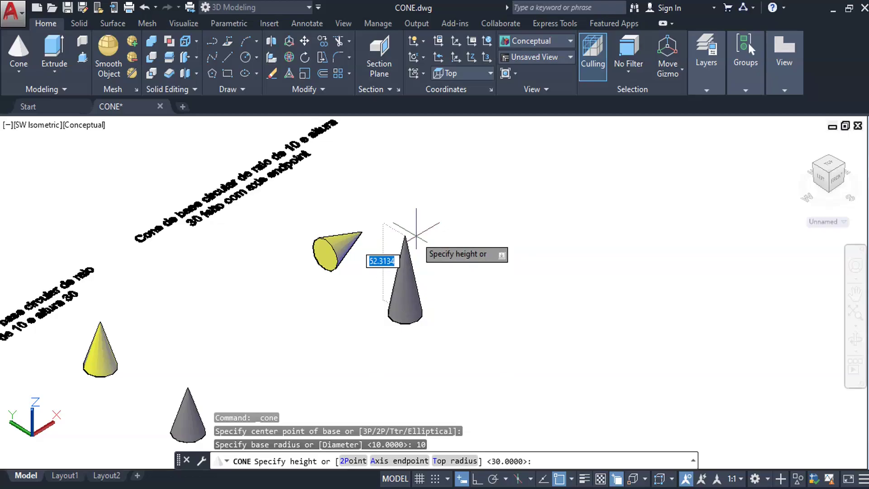
click(401, 461)
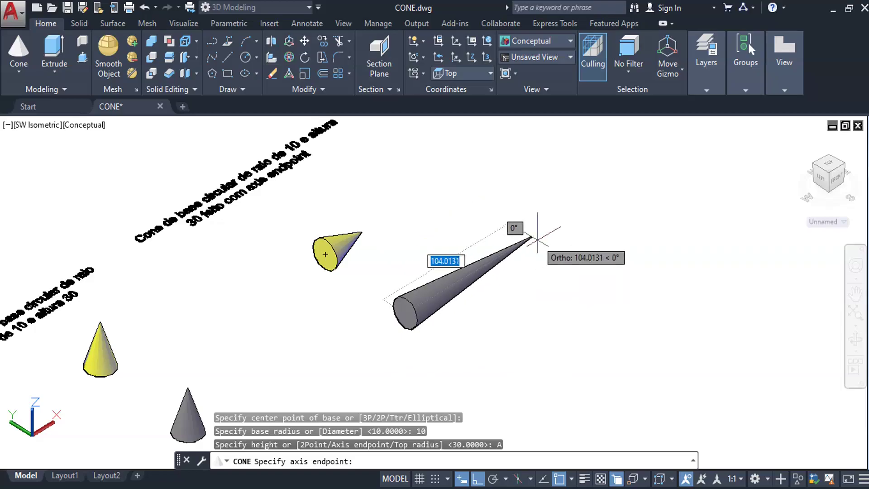
text(30)
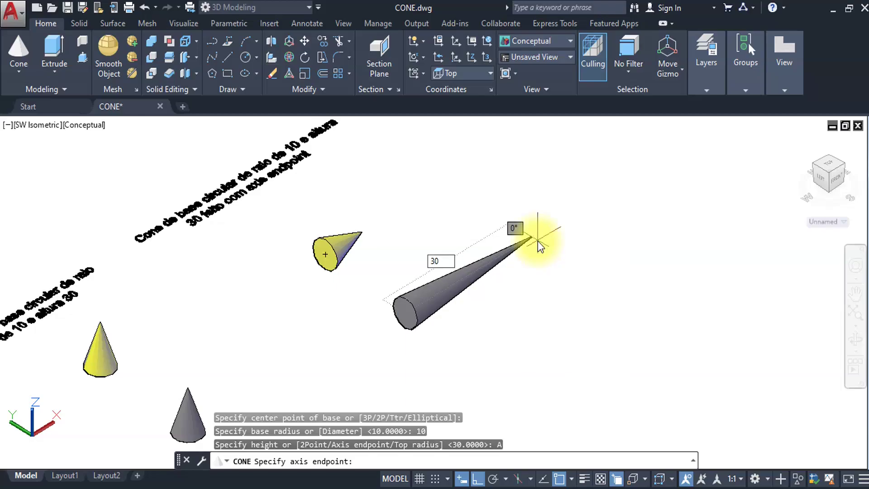
key(Return)
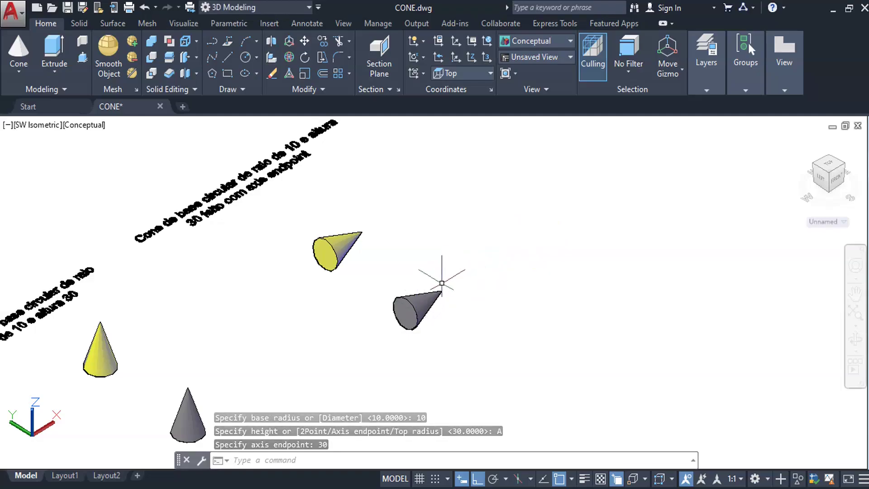
Step: Create an elliptical-base cone beside the elliptical example cone, with first axis 10, second axis endpoint 25 along the X direction and height 30
middle_drag(504, 242, 419, 387)
middle_drag(423, 276, 312, 346)
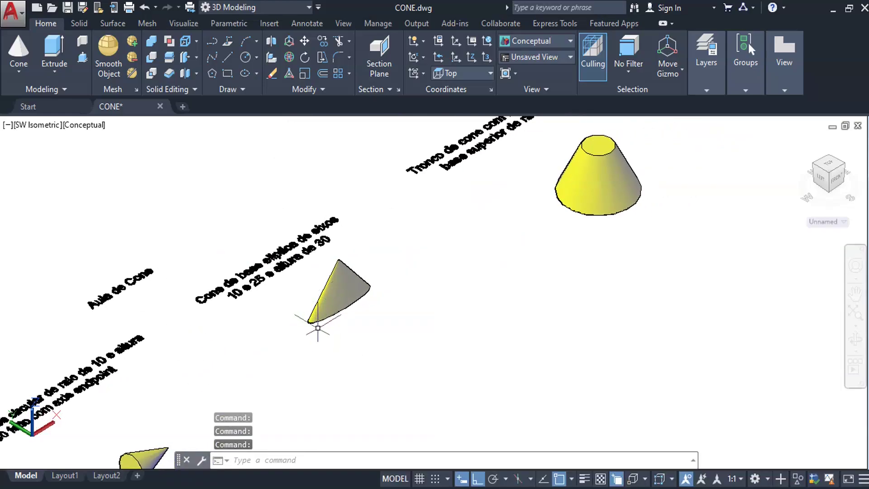
scroll(319, 328, up, 2)
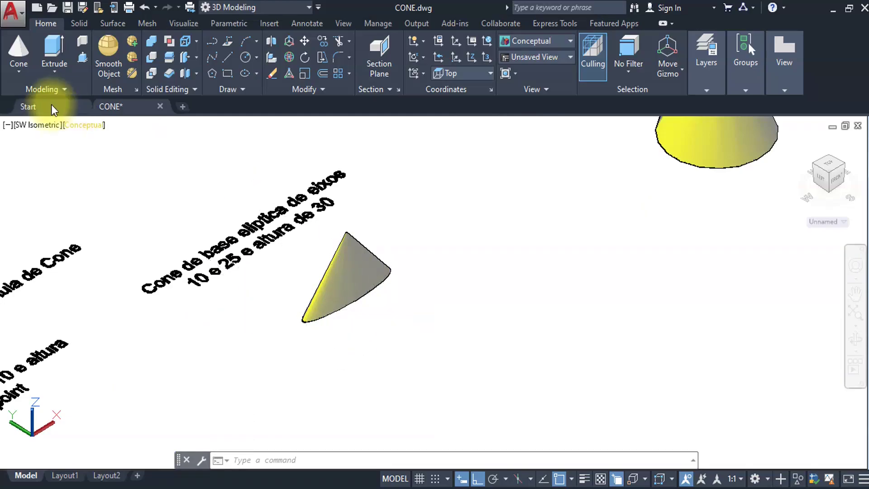
click(18, 51)
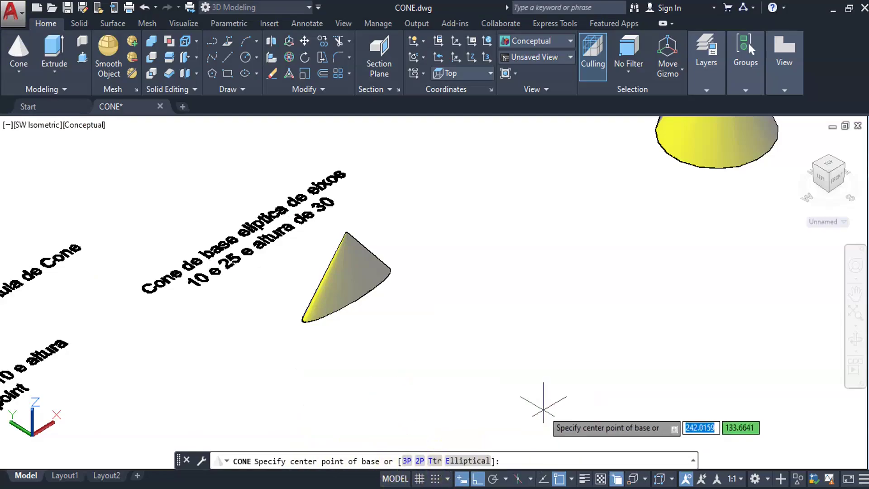
click(462, 461)
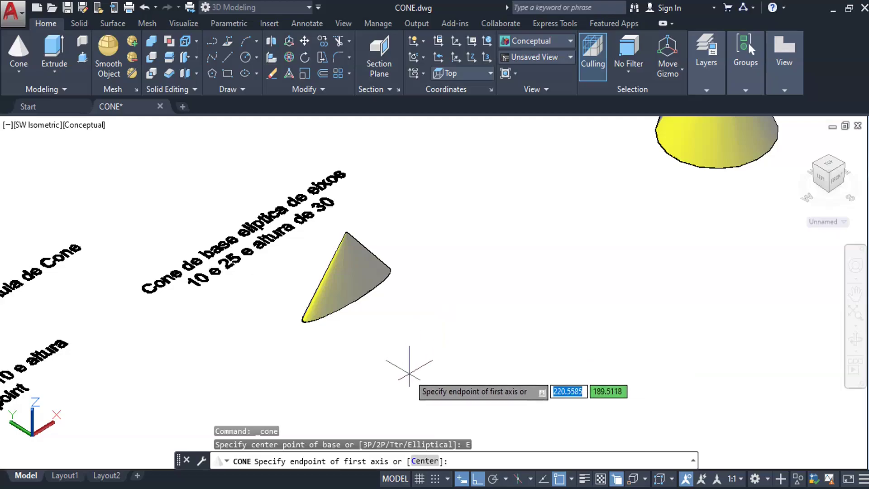
click(399, 366)
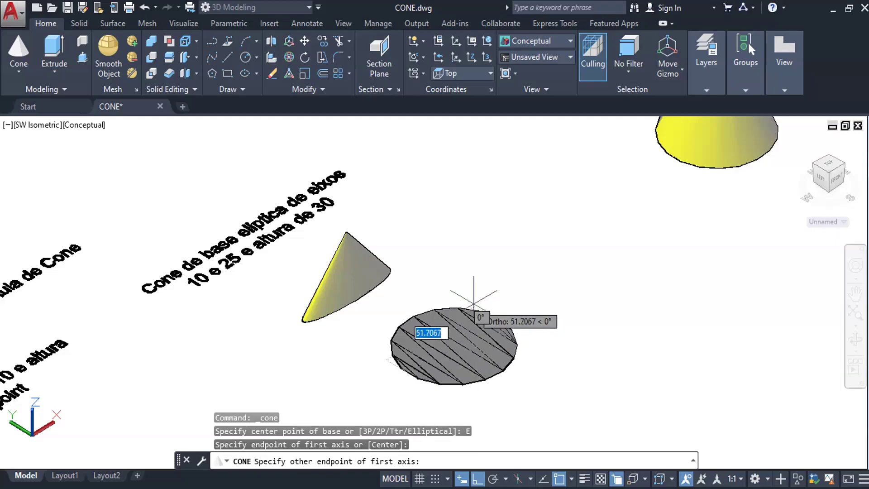
text(10)
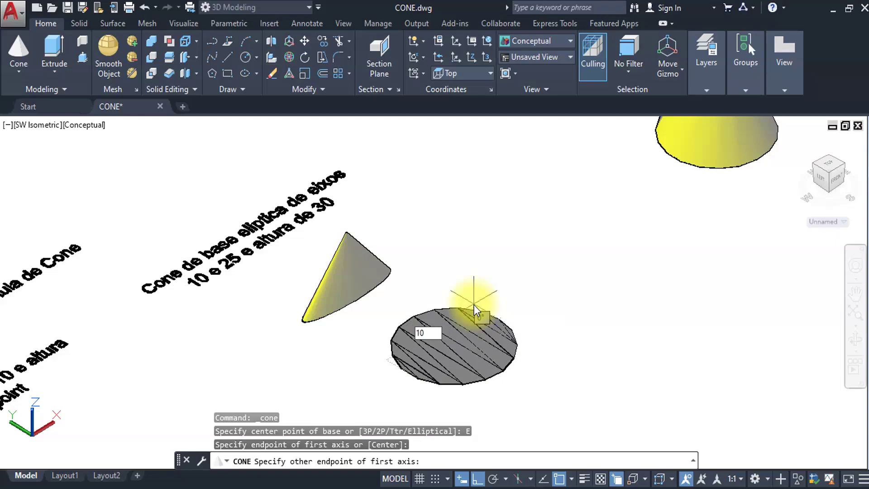
key(Return)
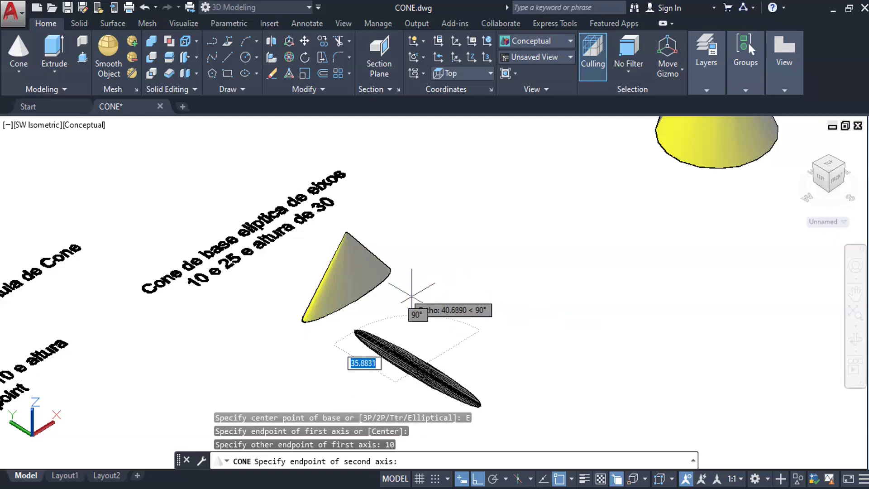
text(25)
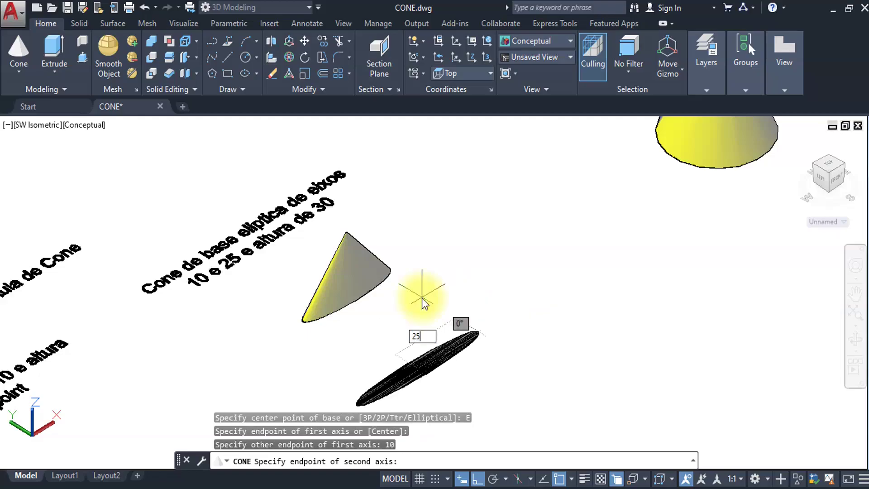
key(Return)
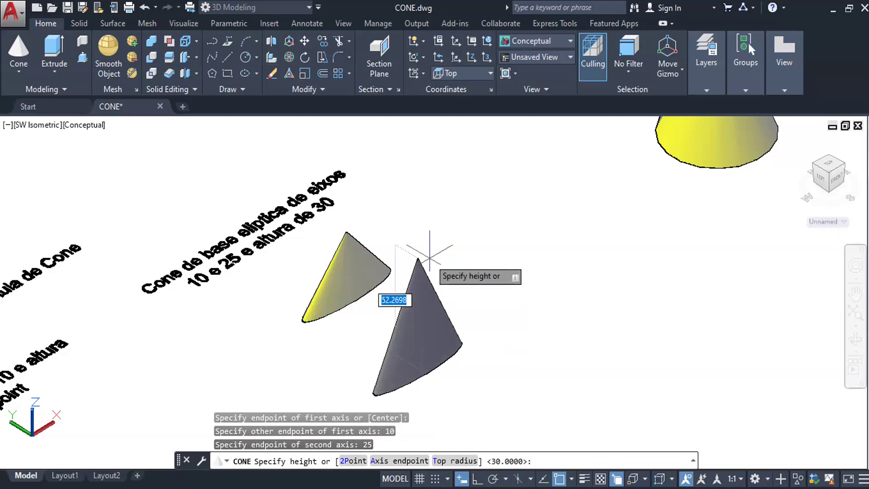
text(30)
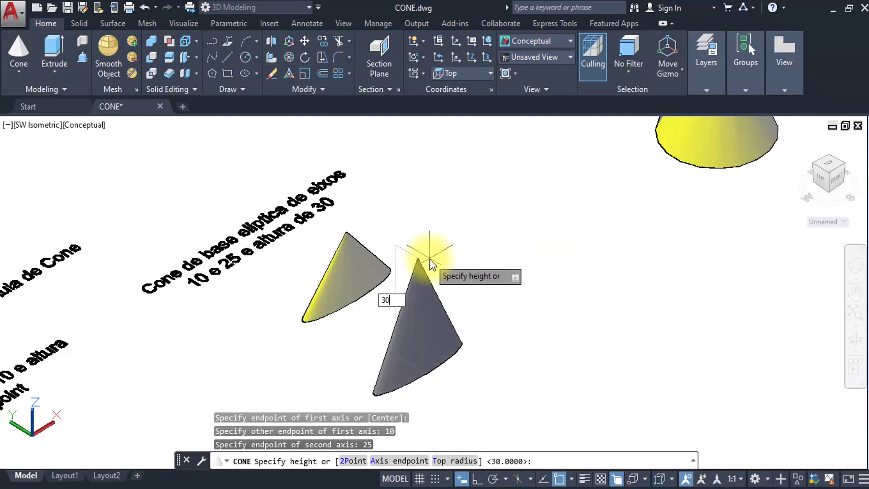
key(Return)
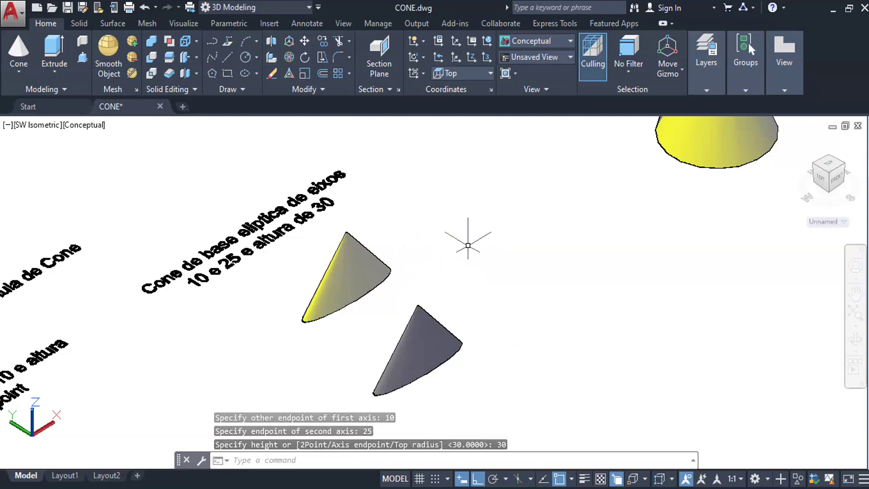
Step: Begin a cone beside the yellow truncated example cone, placing its base center in the empty space and setting the base radius to 25
mouse_move(615, 200)
middle_down()
mouse_move(498, 298)
mouse_move(386, 374)
mouse_move(289, 389)
mouse_move(249, 374)
mouse_move(231, 380)
mouse_move(221, 358)
mouse_move(205, 431)
middle_up()
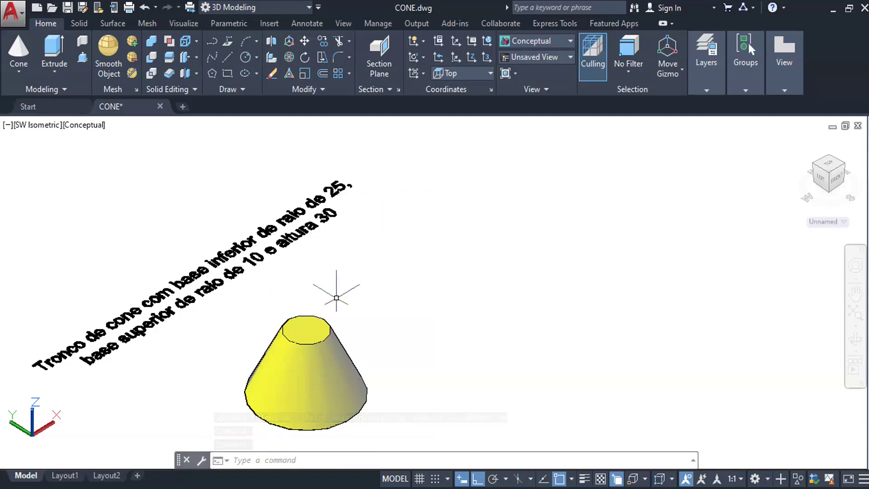
text(p)
key(Return)
drag(338, 301, 316, 217)
key(Escape)
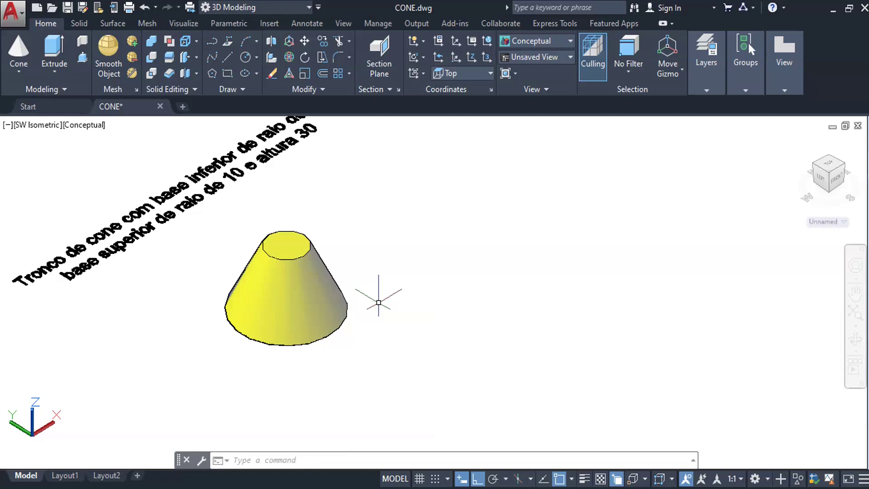
click(16, 51)
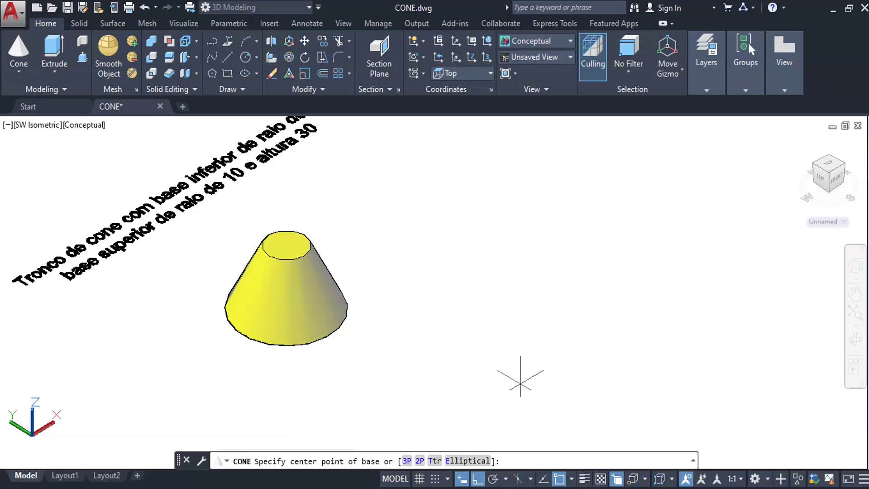
click(520, 377)
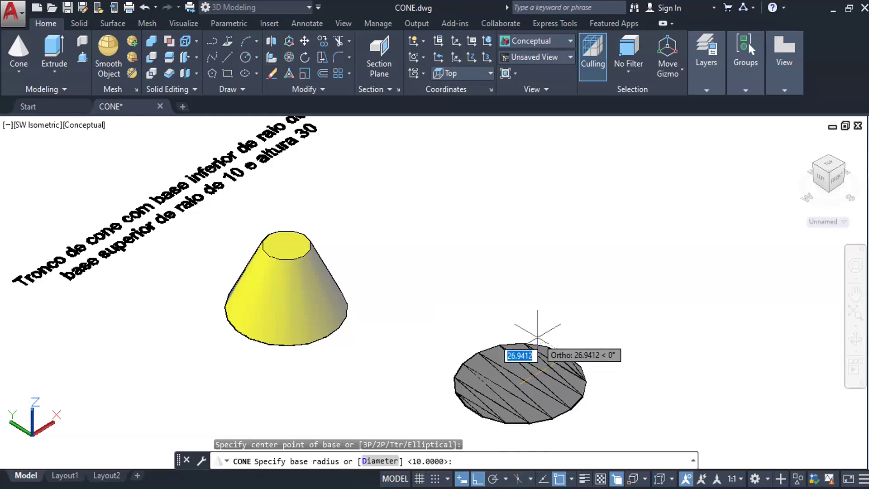
text(25)
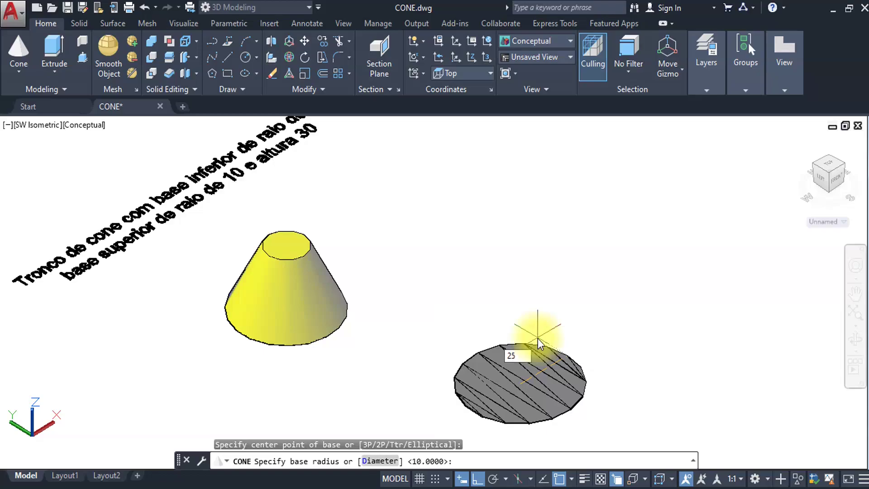
key(Return)
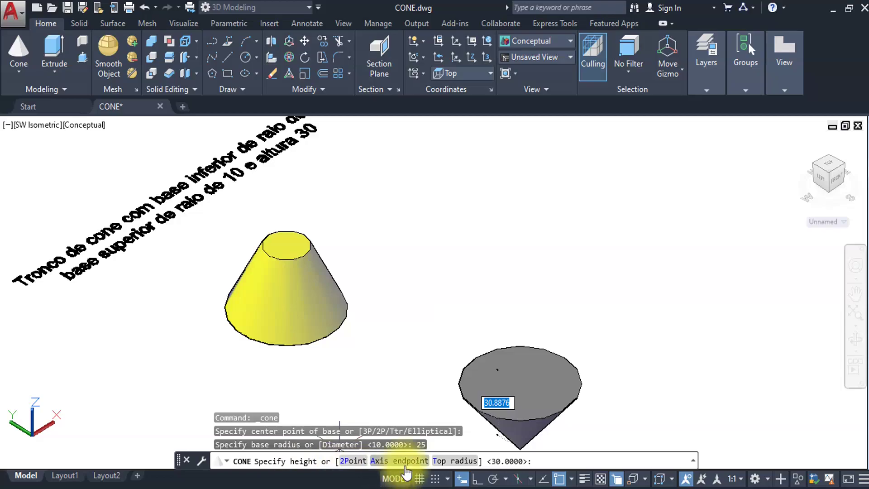
Step: Finish the cone as a truncated cone with top radius 10 and height 30
click(453, 462)
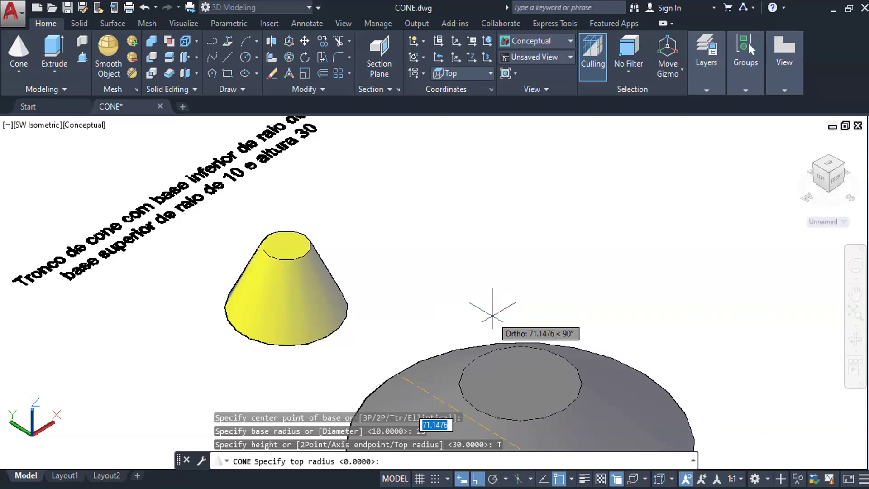
text(10)
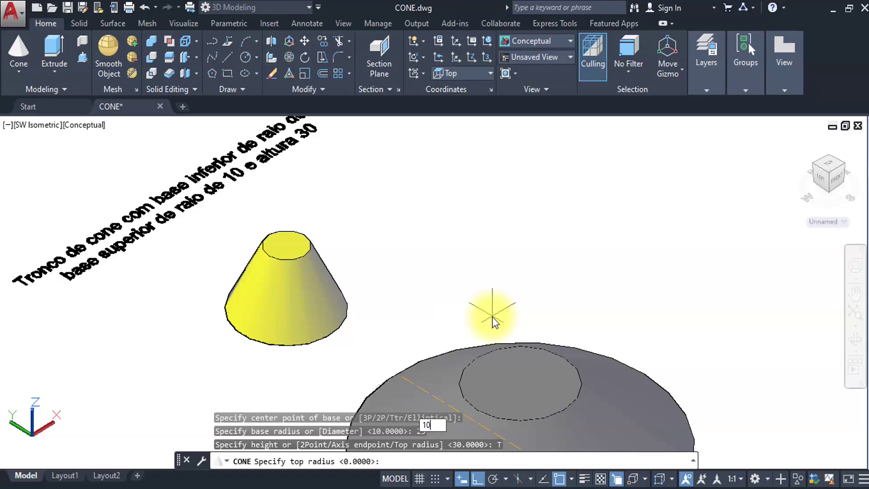
key(Return)
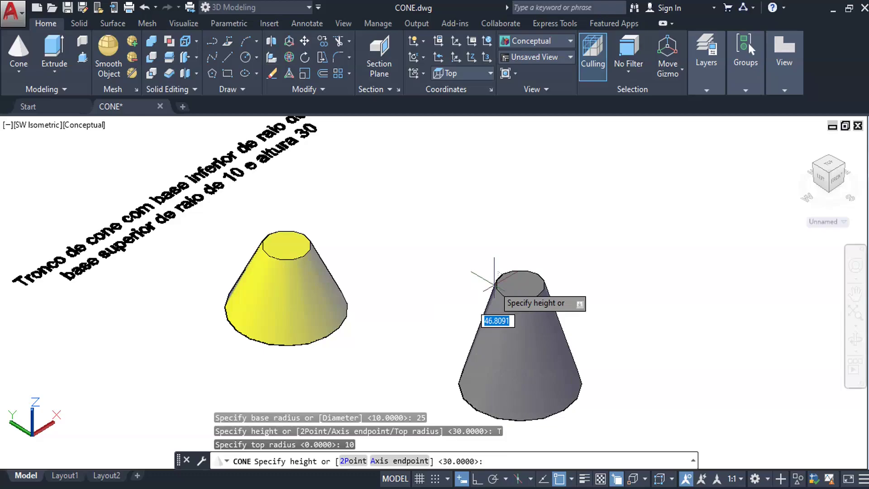
text(30)
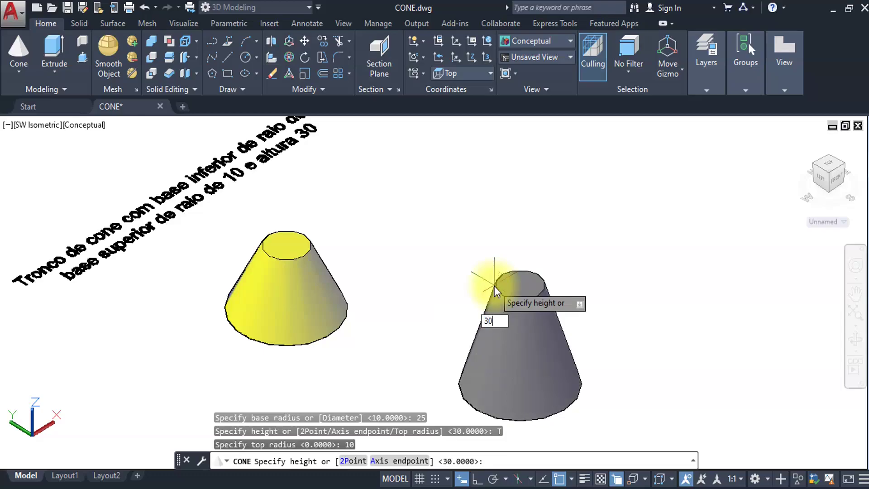
key(Return)
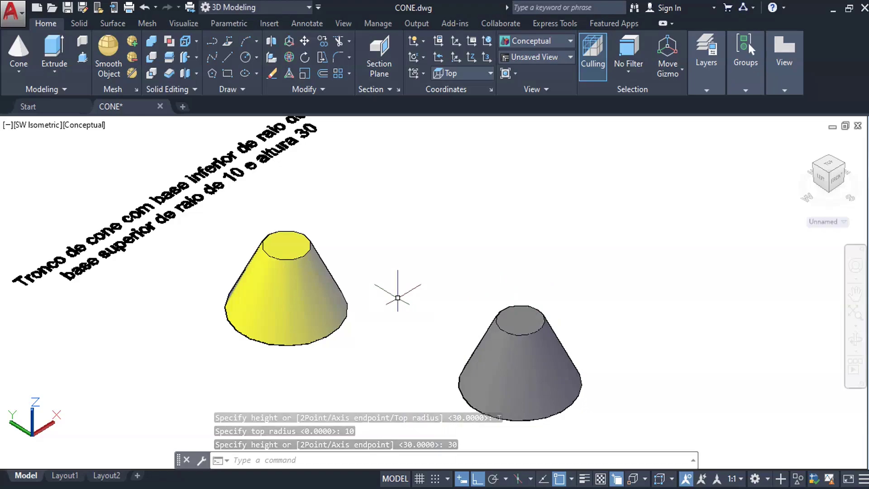
scroll(398, 296, down, 3)
middle_drag(397, 298, 425, 234)
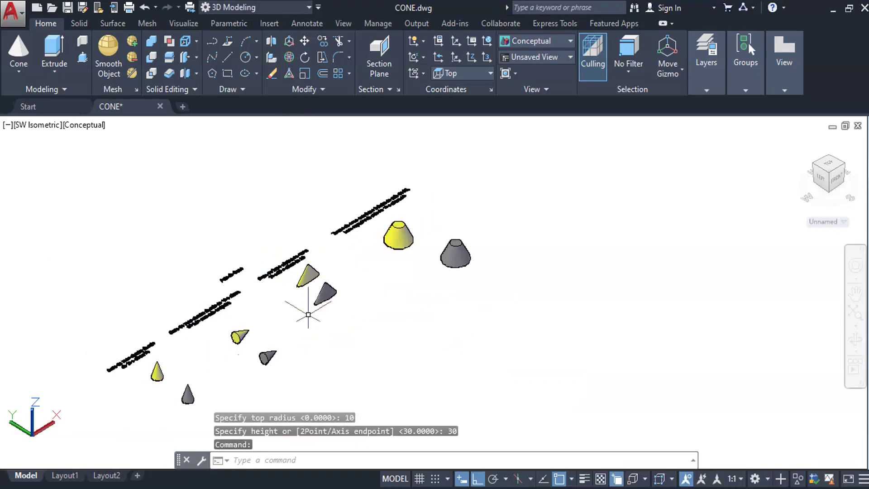
scroll(324, 303, up, 2)
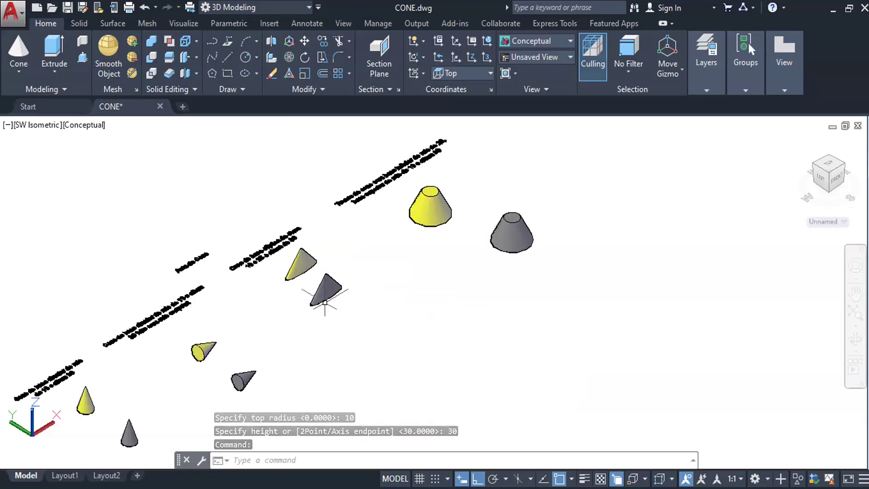